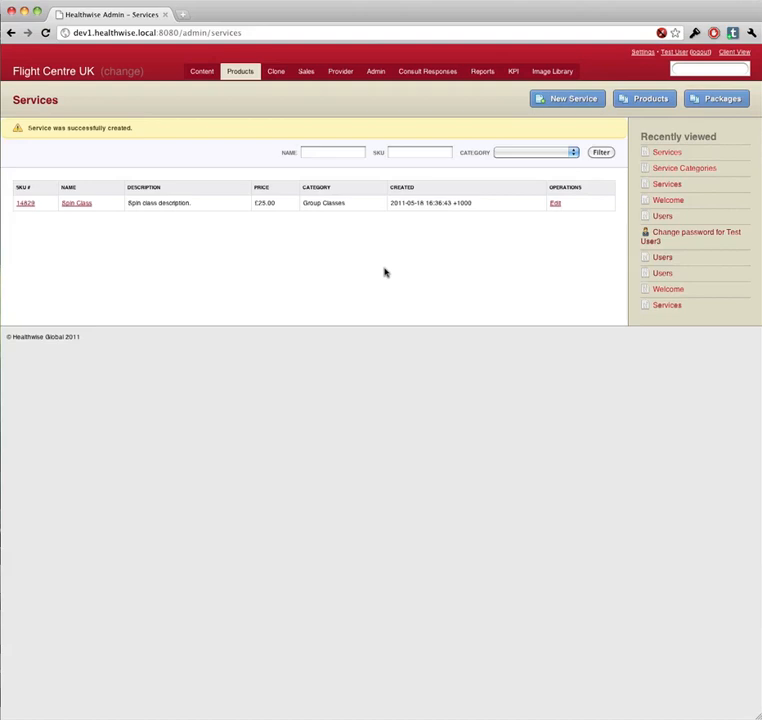
Start a new package with SKU code UK_SC and the name Spin Class 12 Pack
mouse_move(245, 78)
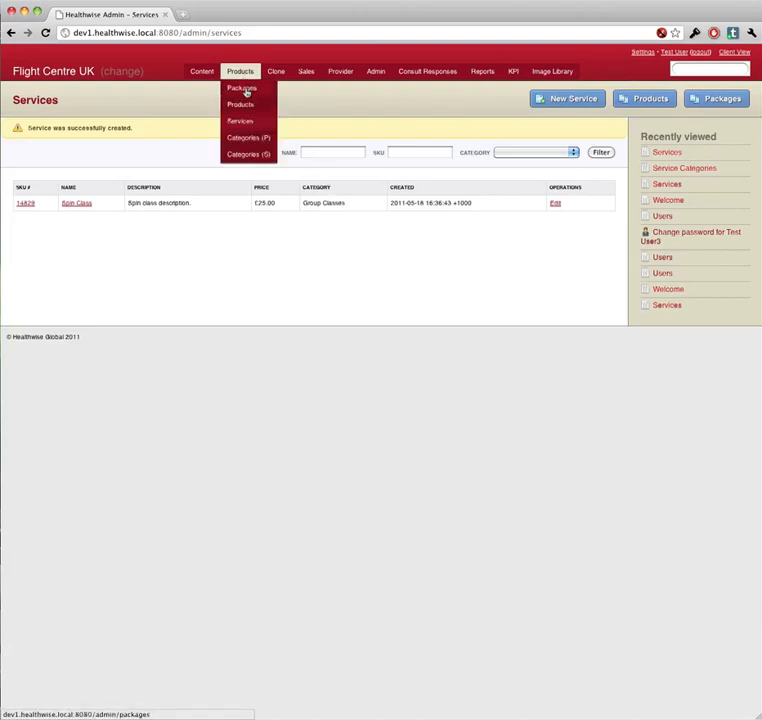
click(245, 92)
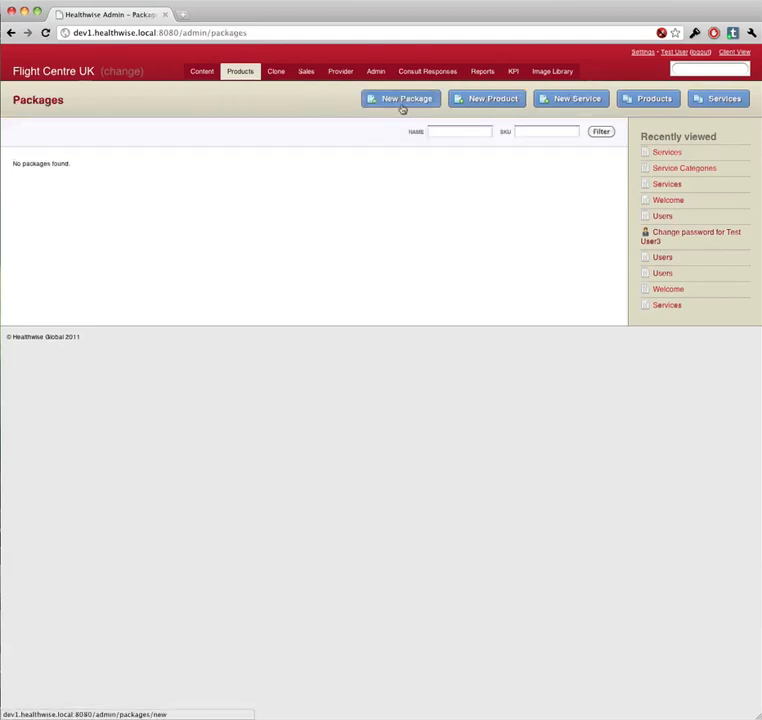
click(403, 105)
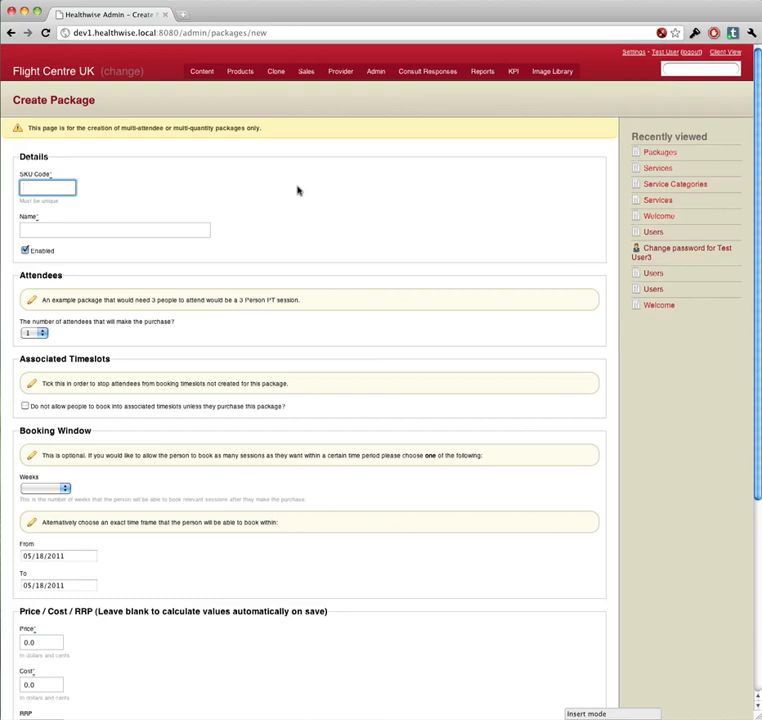
text(UK_p)
key(BackSpace)
text(SC)
key(Tab)
text(Spin Class)
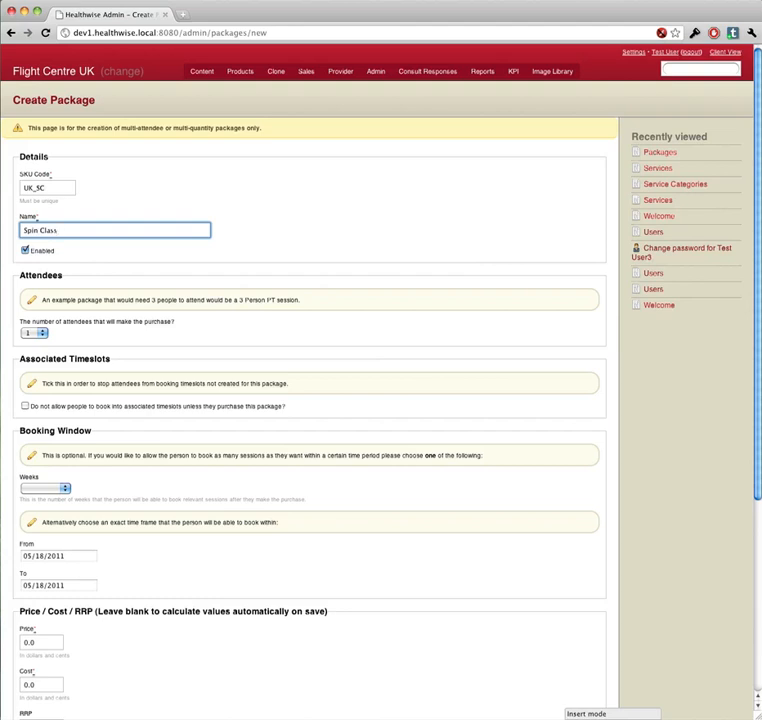
text(12 Pack)
click(170, 333)
Restrict booking of the associated timeslots to people who purchase this package
scroll(170, 333, down, 2)
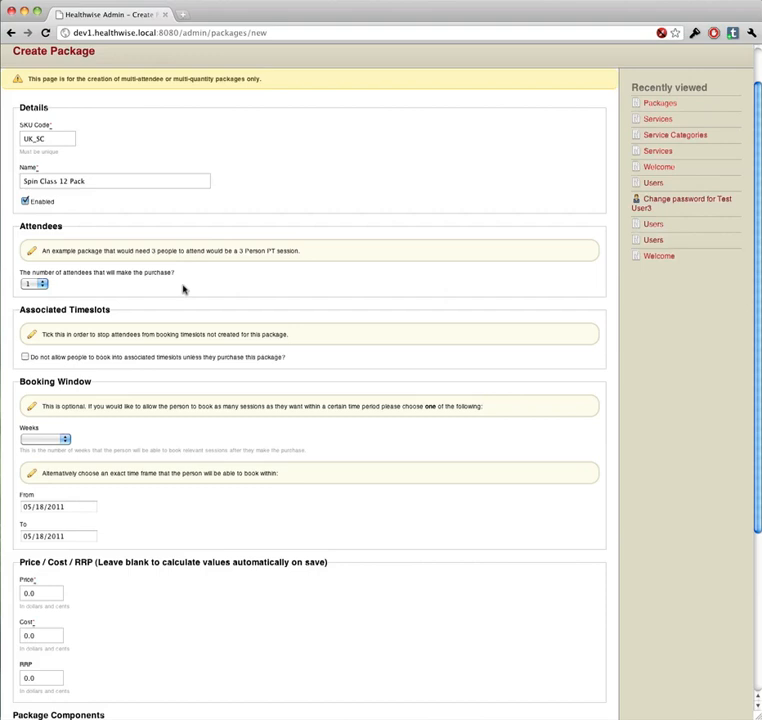
scroll(183, 289, down, 1)
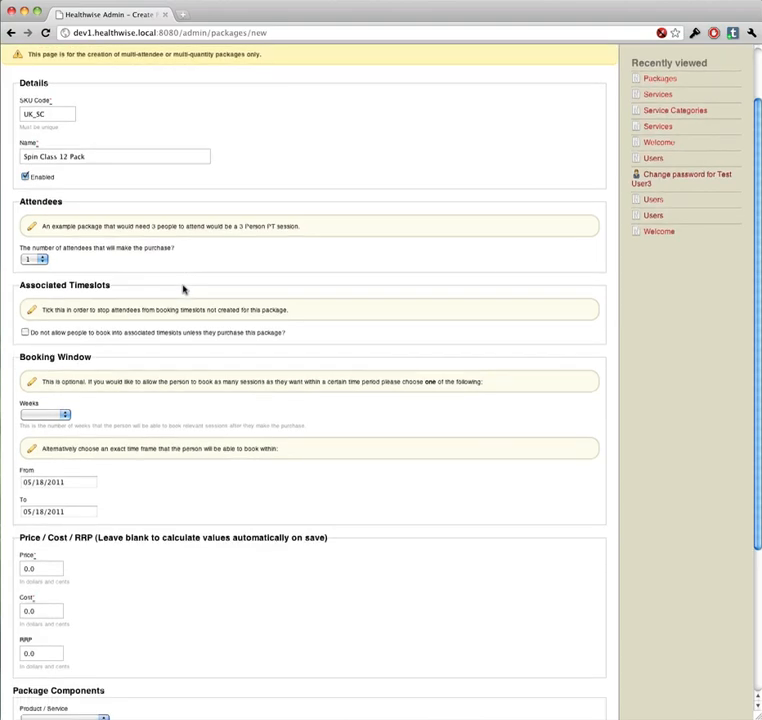
scroll(184, 289, down, 3)
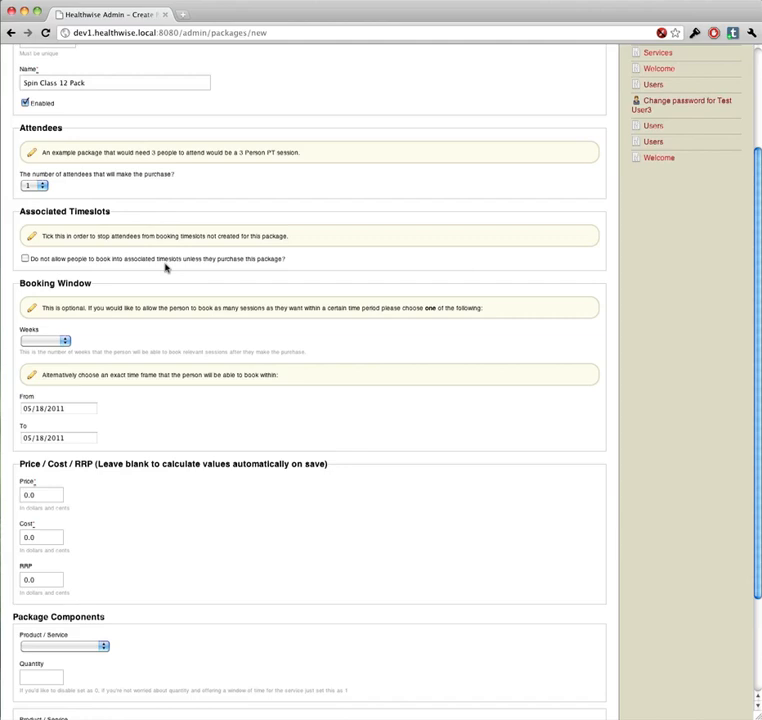
scroll(166, 267, down, 1)
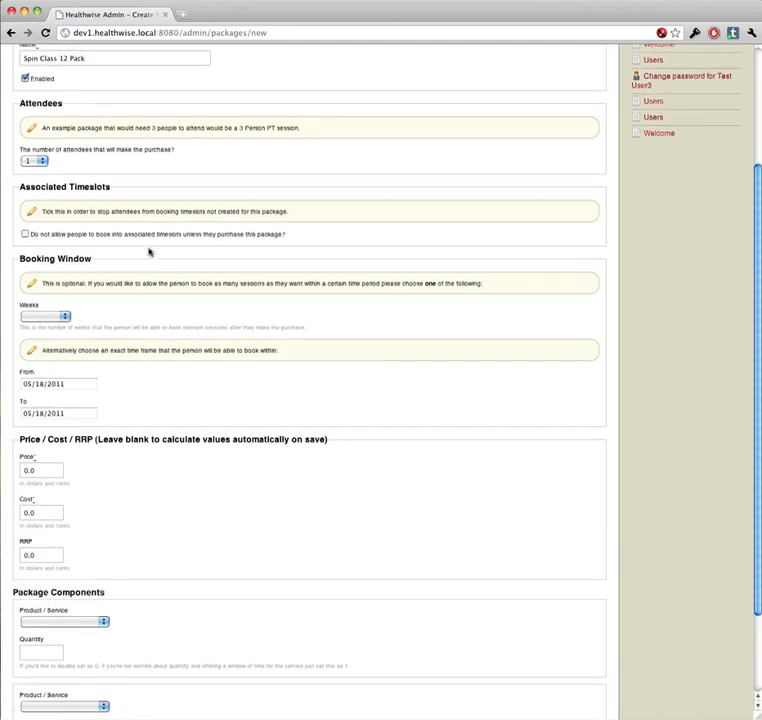
click(141, 238)
Add the Spin Class service as a package component with quantity 12 and create the package
scroll(253, 304, down, 3)
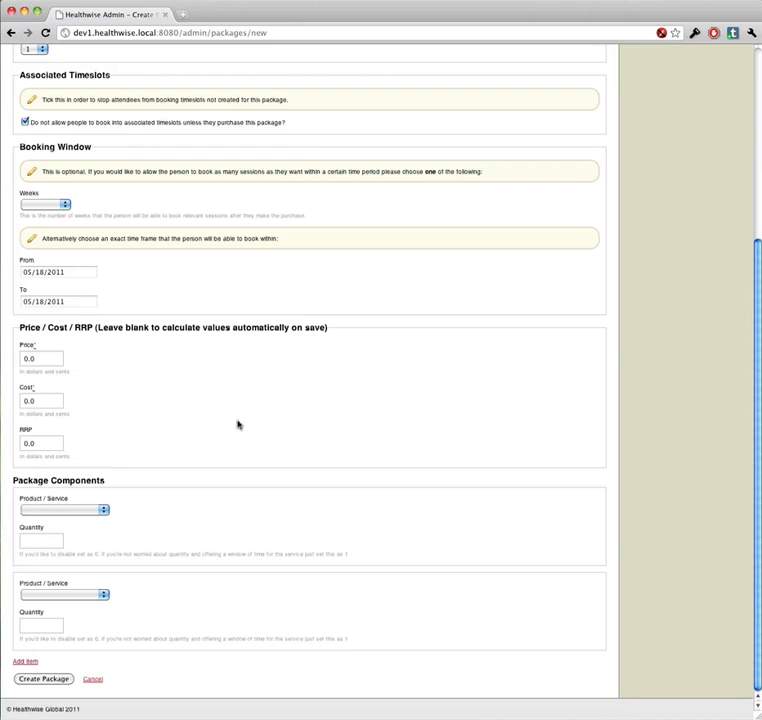
click(103, 511)
click(100, 530)
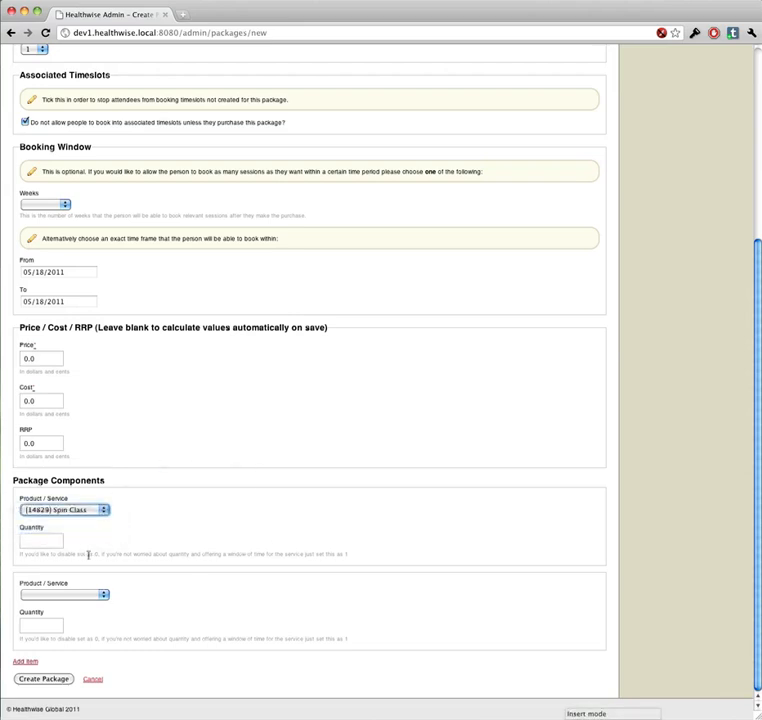
click(29, 542)
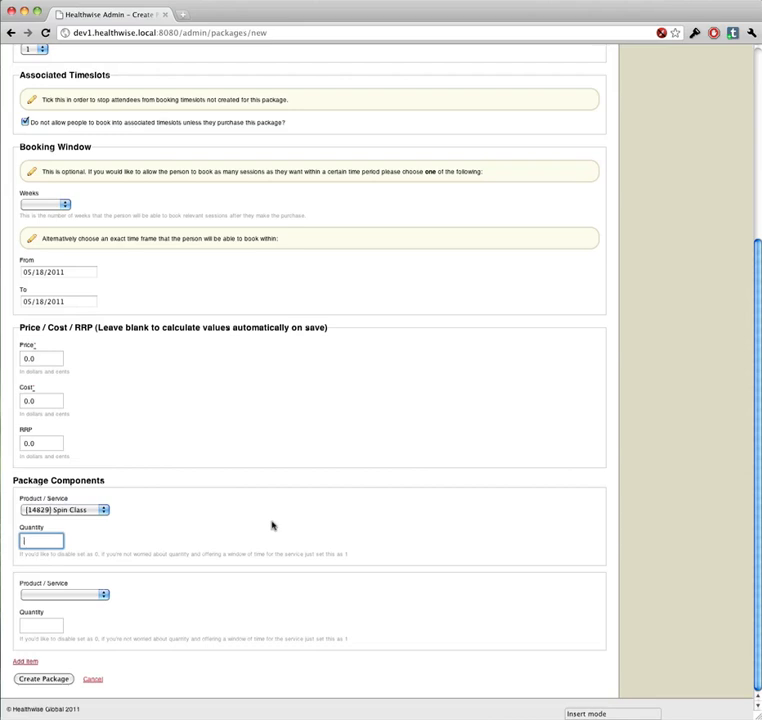
text(12)
click(61, 682)
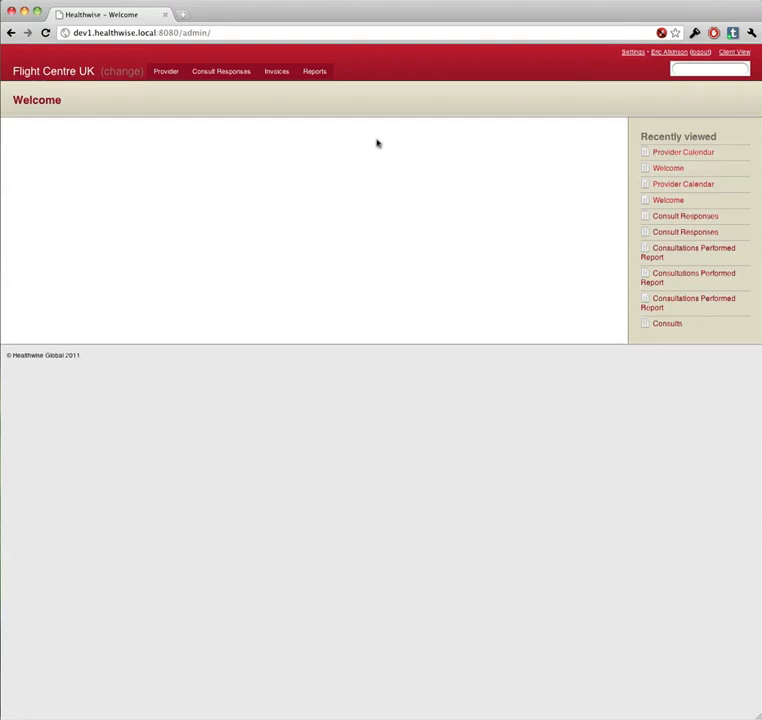
Start a recurring timeslot from the provider calendar and set its start to 05/23/2011 at 10:00
mouse_move(175, 76)
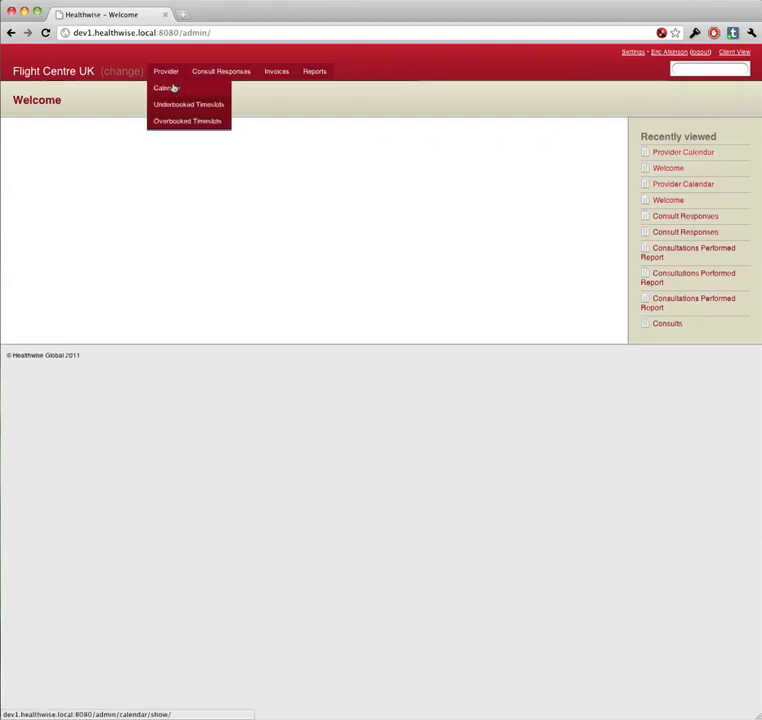
click(172, 92)
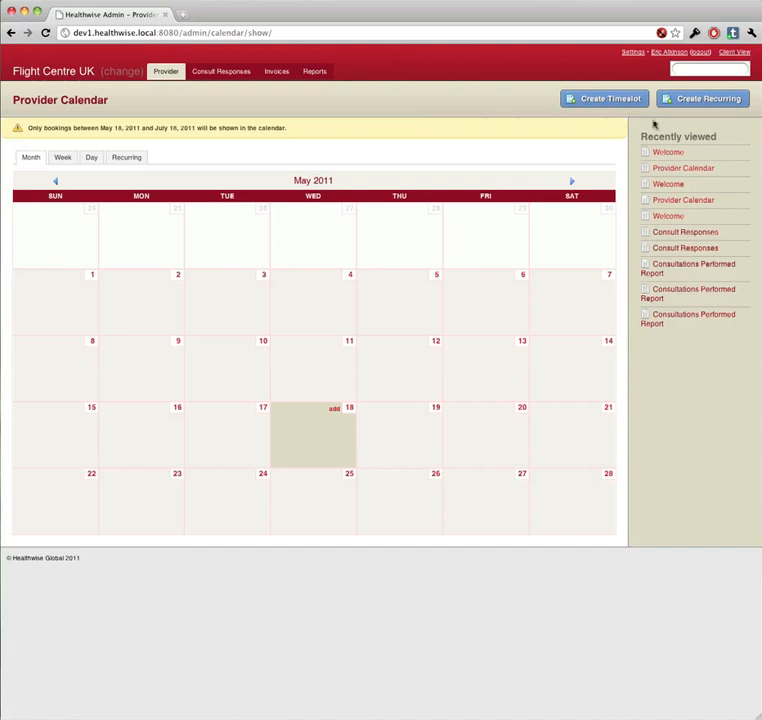
click(702, 101)
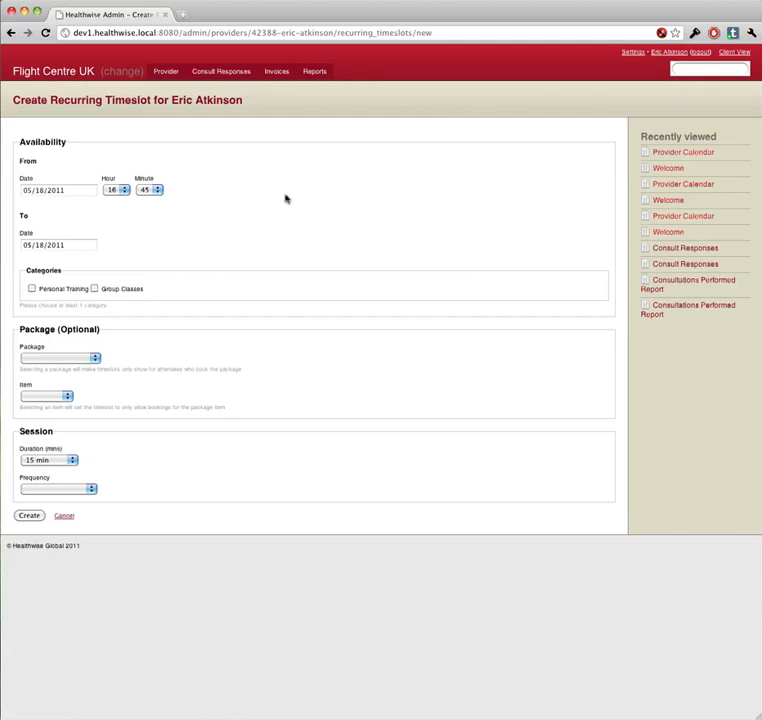
click(70, 192)
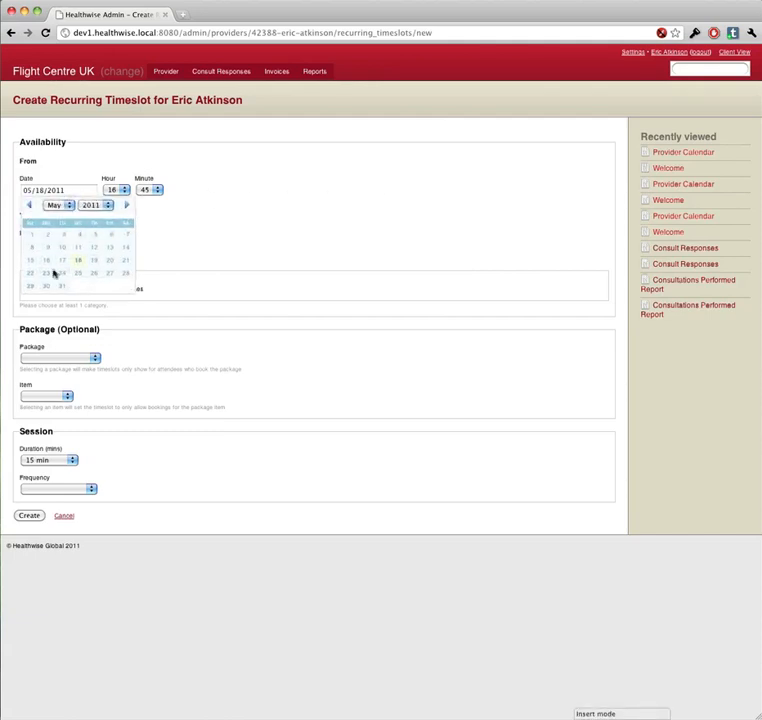
click(47, 276)
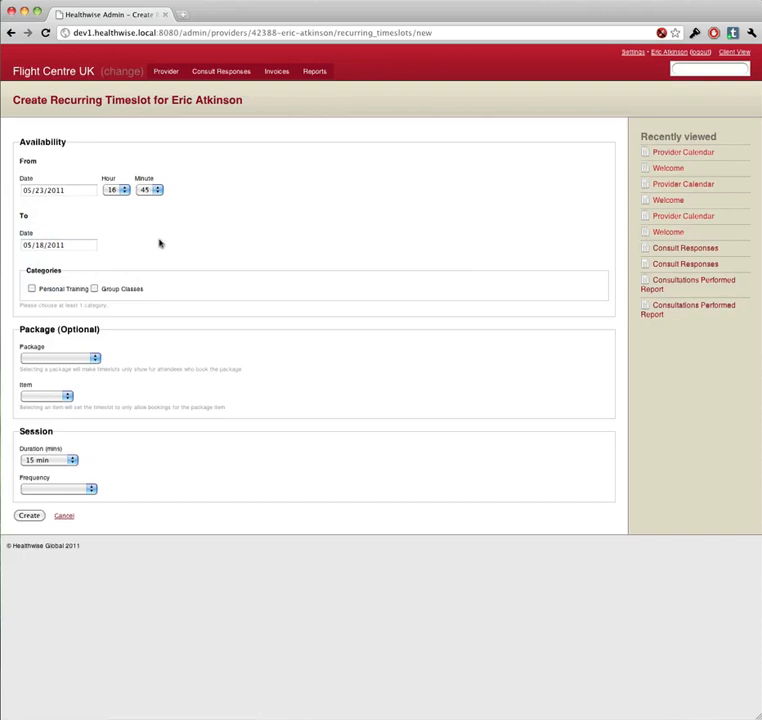
click(117, 190)
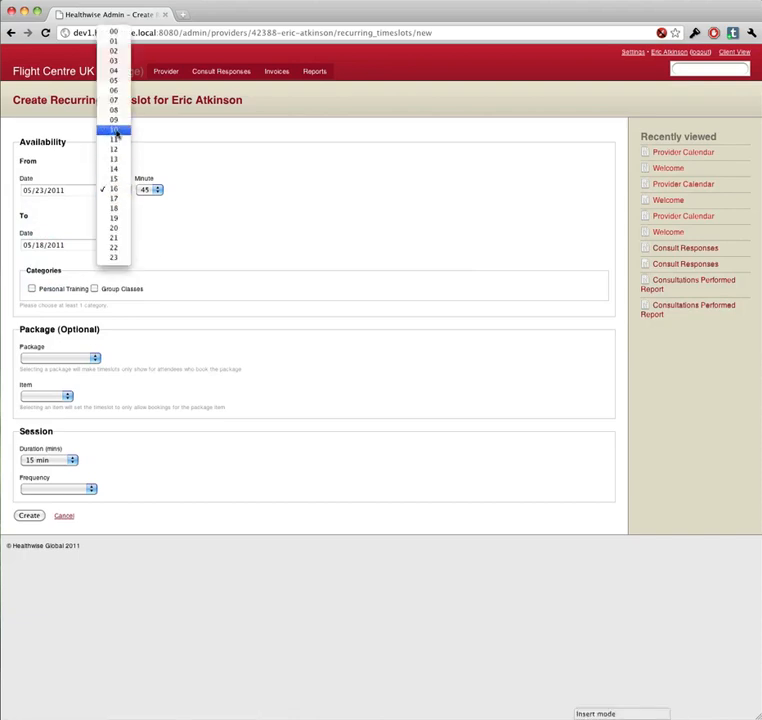
click(116, 132)
click(148, 189)
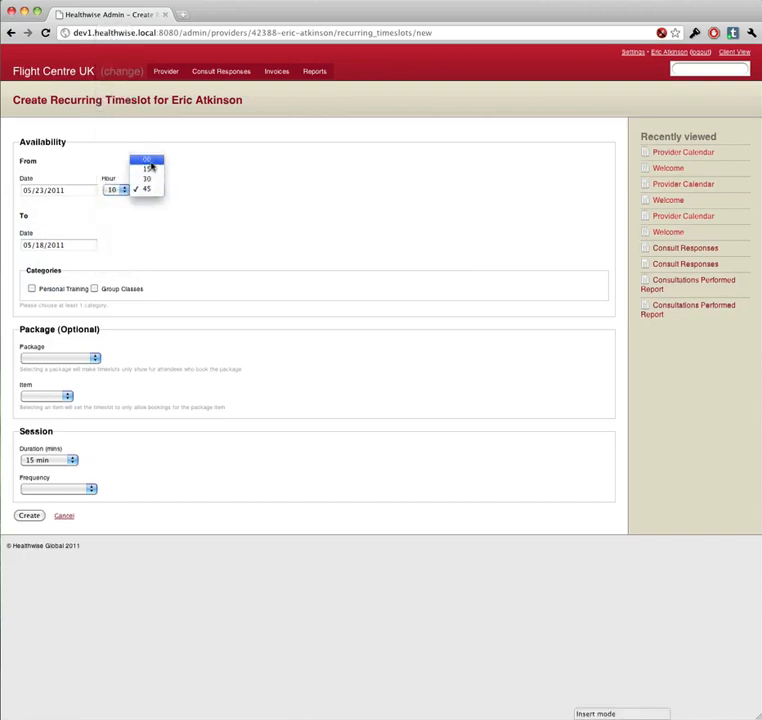
click(150, 161)
Set the recurring timeslot's end date to 08/19/2011
click(71, 249)
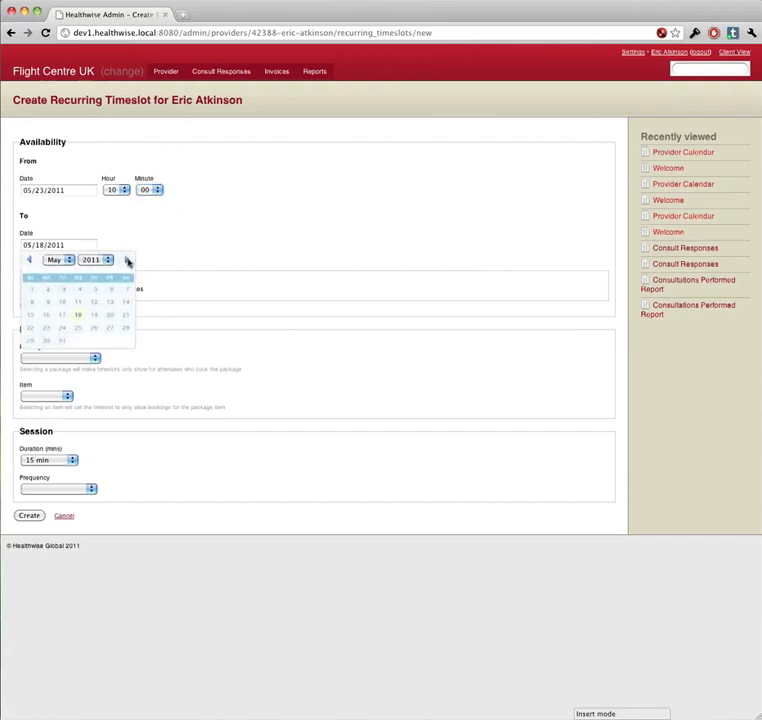
click(128, 261)
click(128, 261)
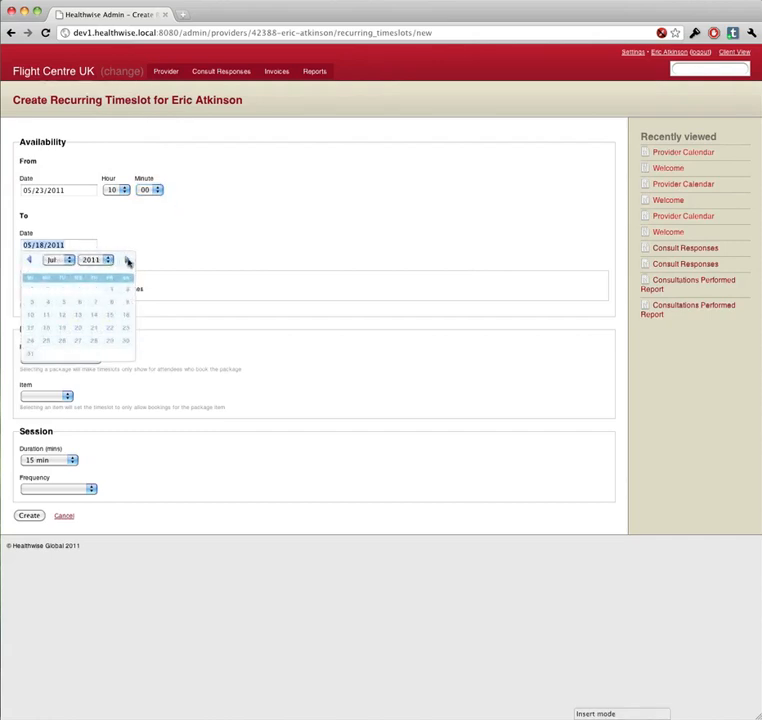
click(128, 261)
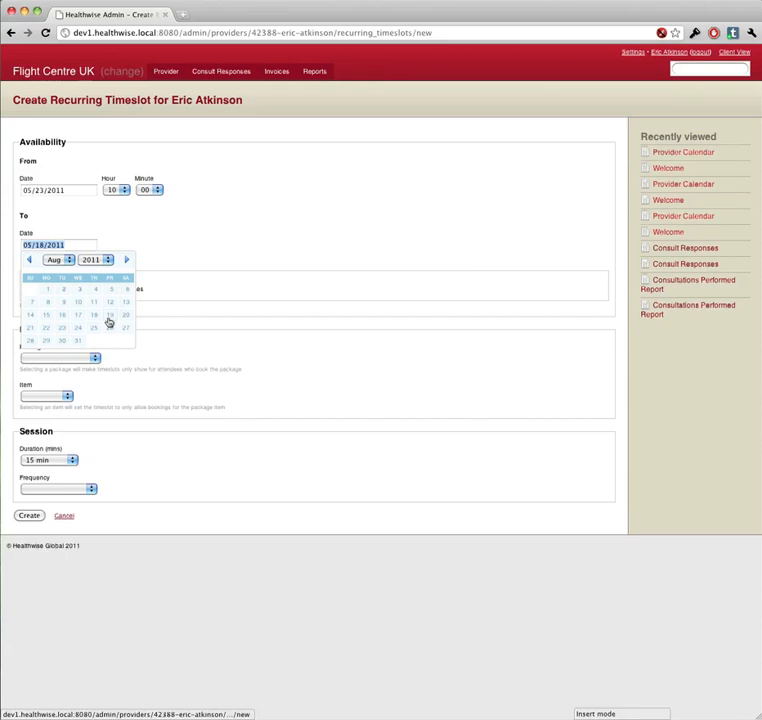
click(109, 316)
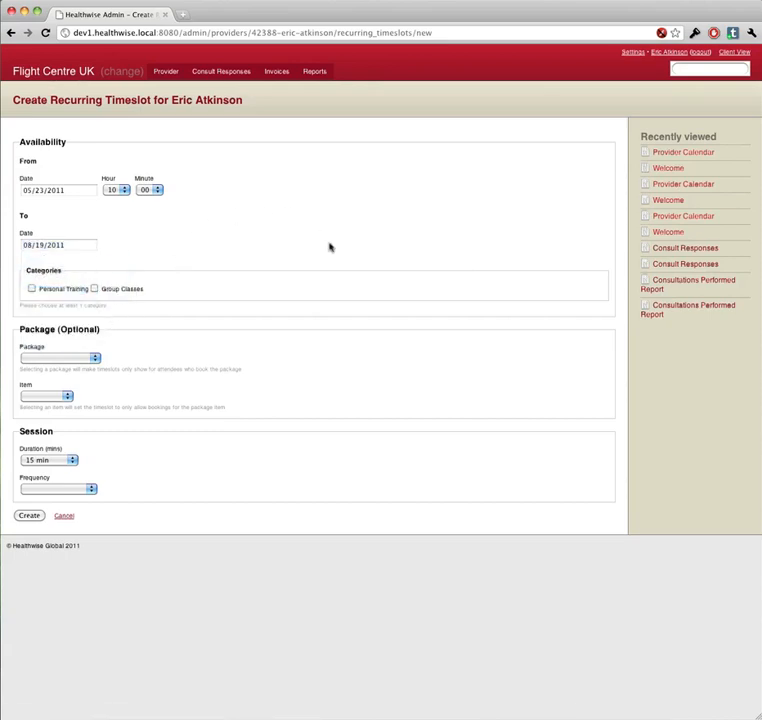
Assign the timeslot to the Group Classes category and link it to the Spin Class 12 Pack package's Spin Class item
click(95, 289)
click(86, 361)
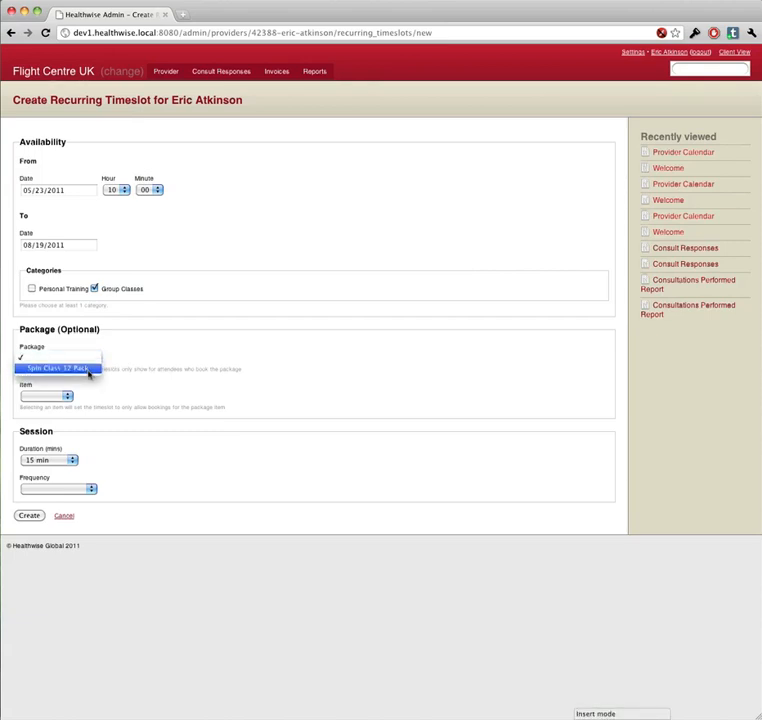
click(88, 372)
click(56, 397)
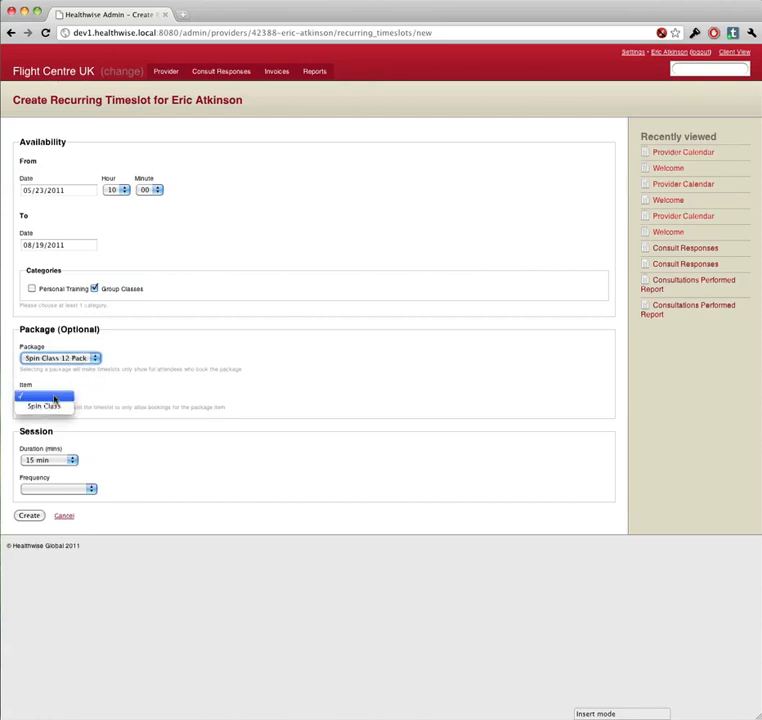
click(55, 406)
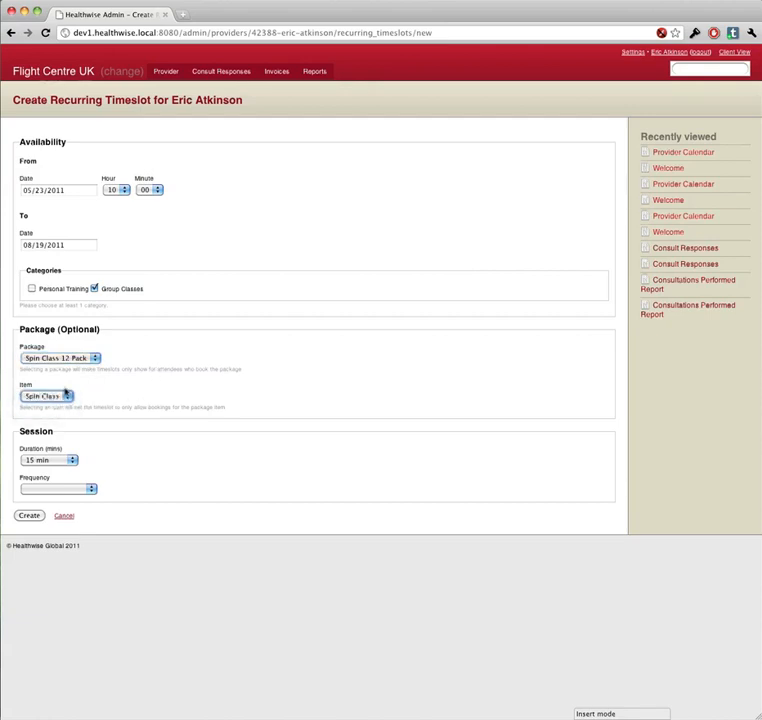
click(347, 365)
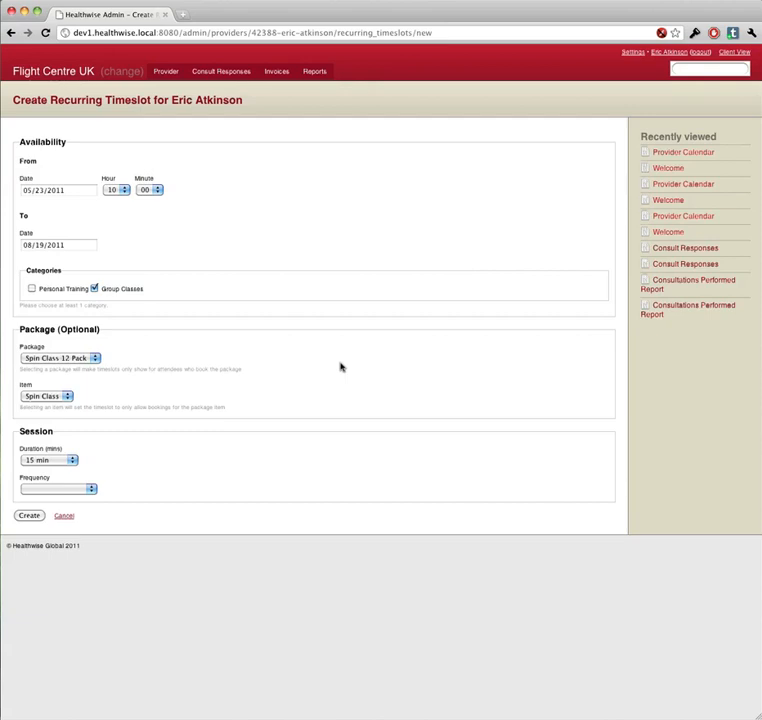
Set the session duration to 1 hr and the frequency to Daily (Mon - Fri), and create the recurring timeslot
click(70, 459)
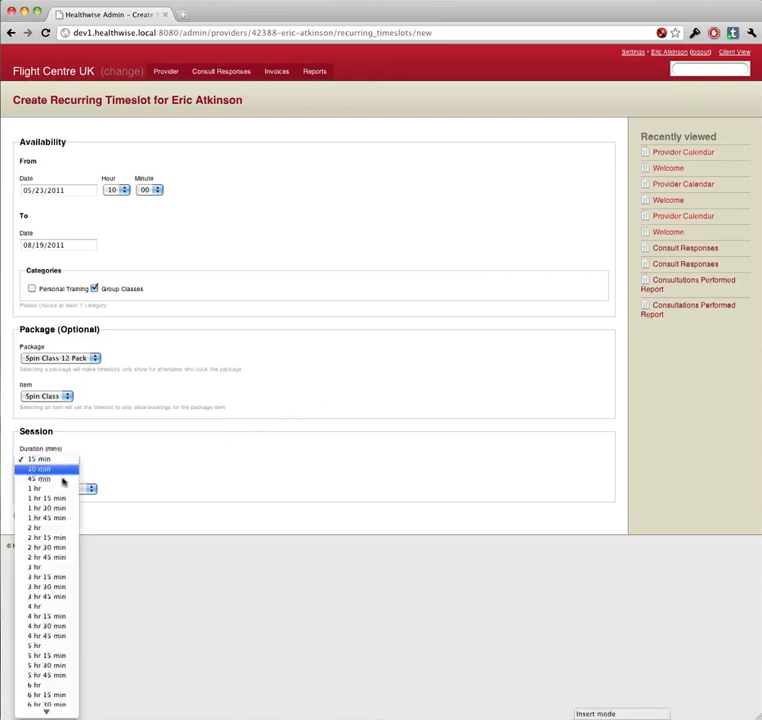
click(61, 488)
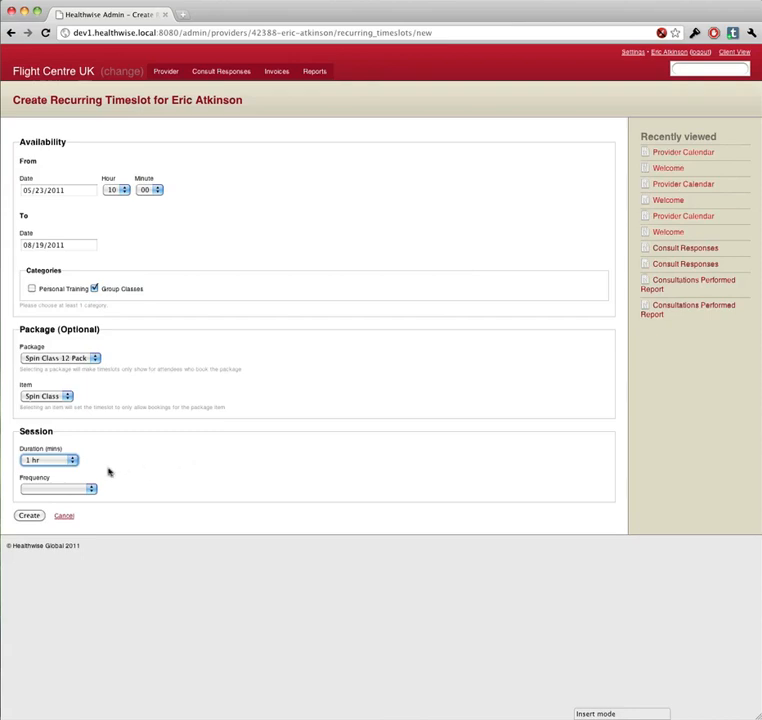
click(80, 490)
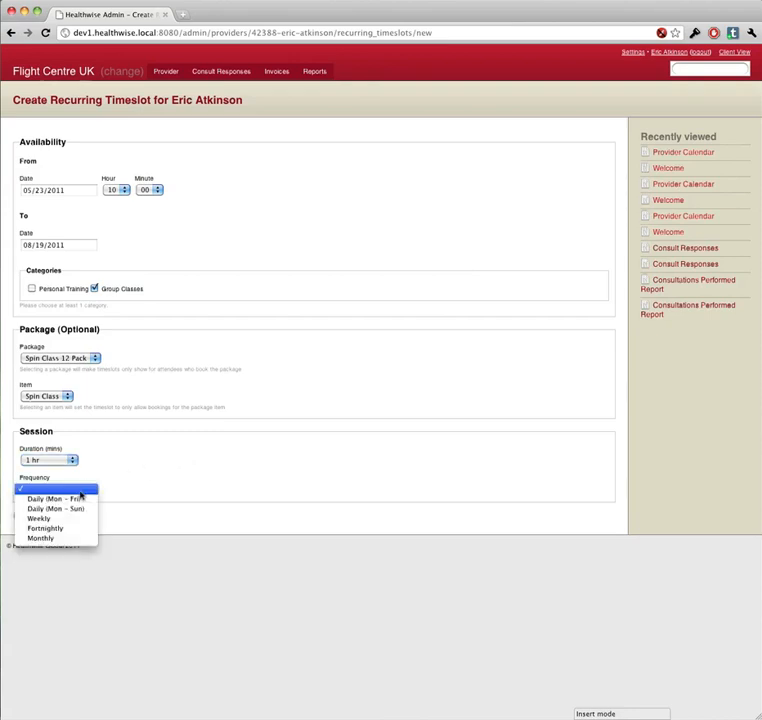
click(80, 498)
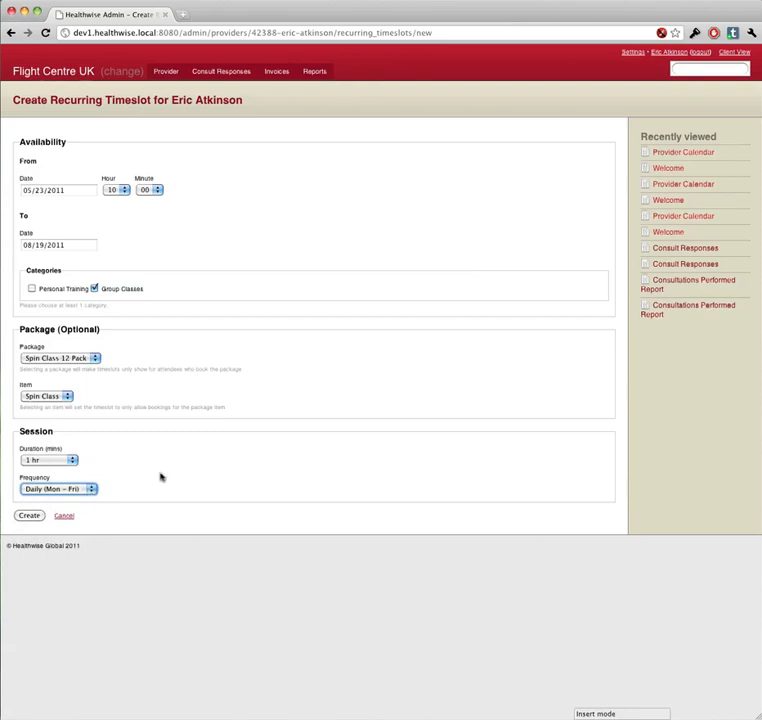
click(29, 516)
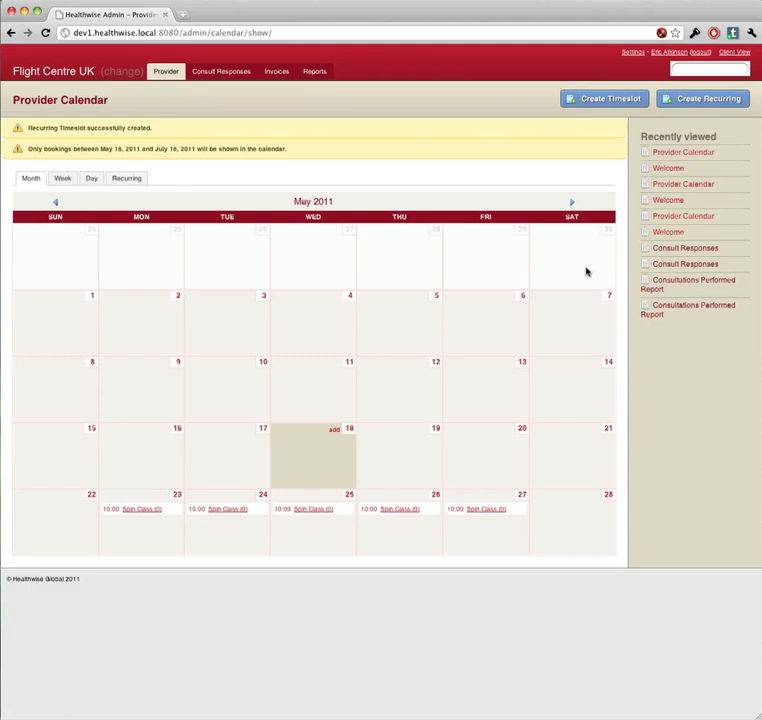
Review the recurring Spin Class timeslots in the two calendar months after May 2011
click(573, 203)
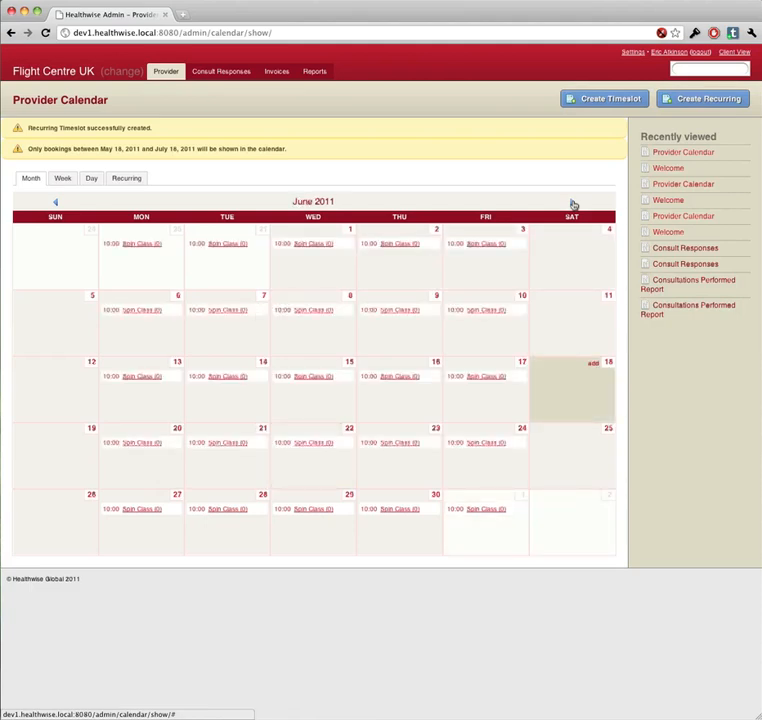
click(573, 203)
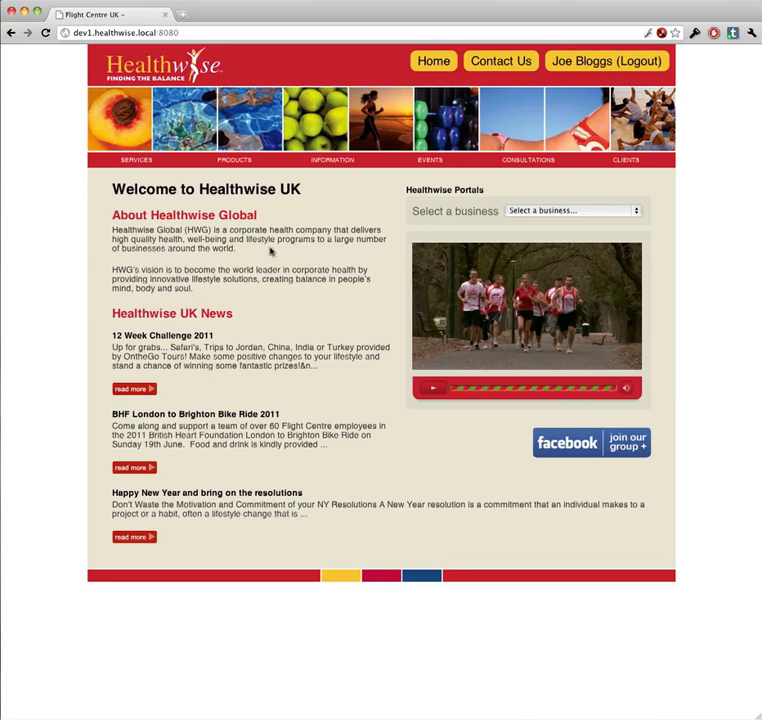
Find the Spin Class 12 Pack among the Group Classes services and add it to the cart
mouse_move(147, 169)
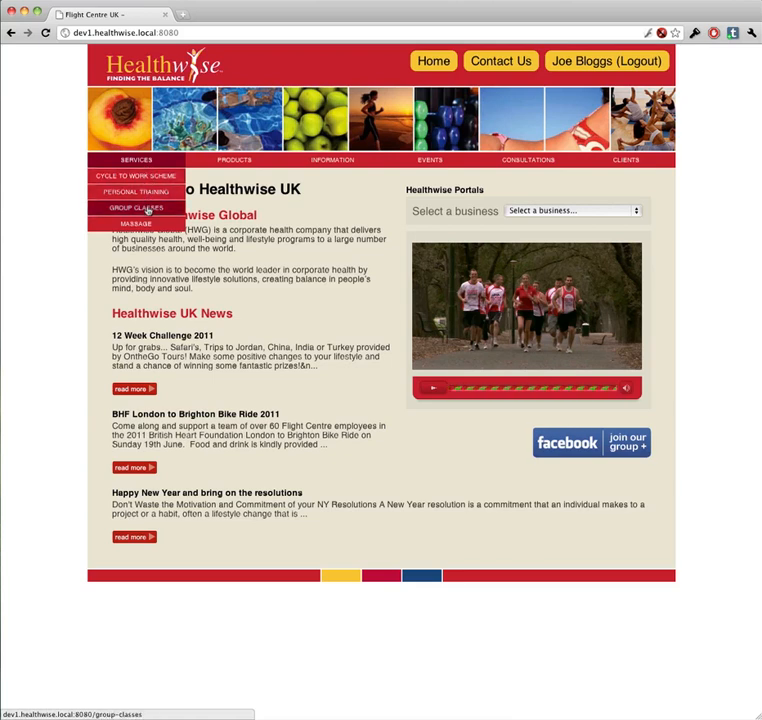
click(147, 208)
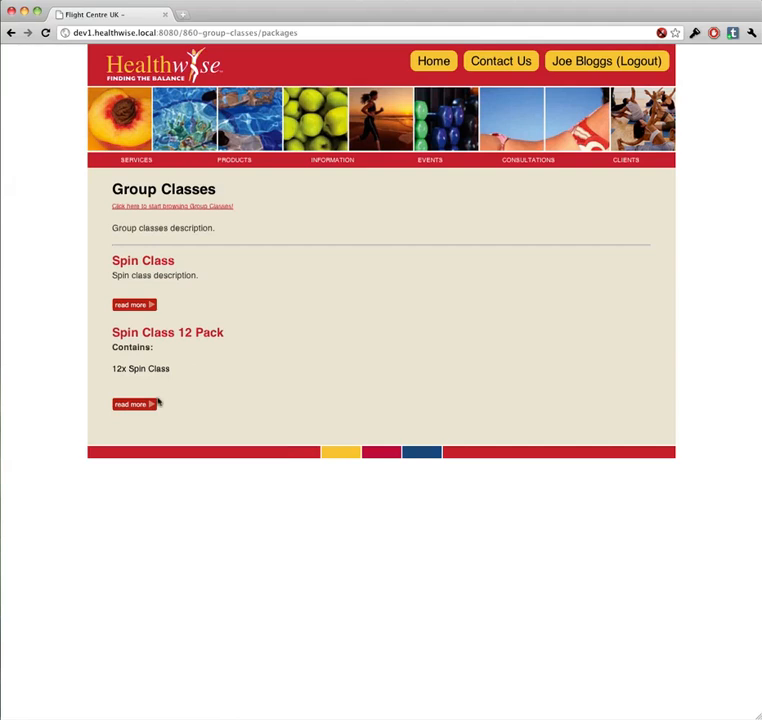
click(144, 406)
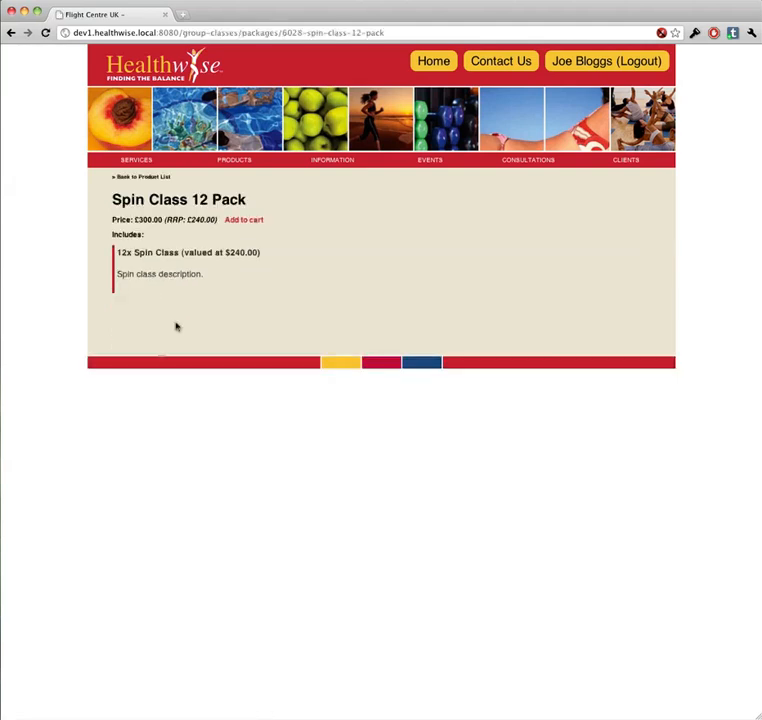
click(243, 221)
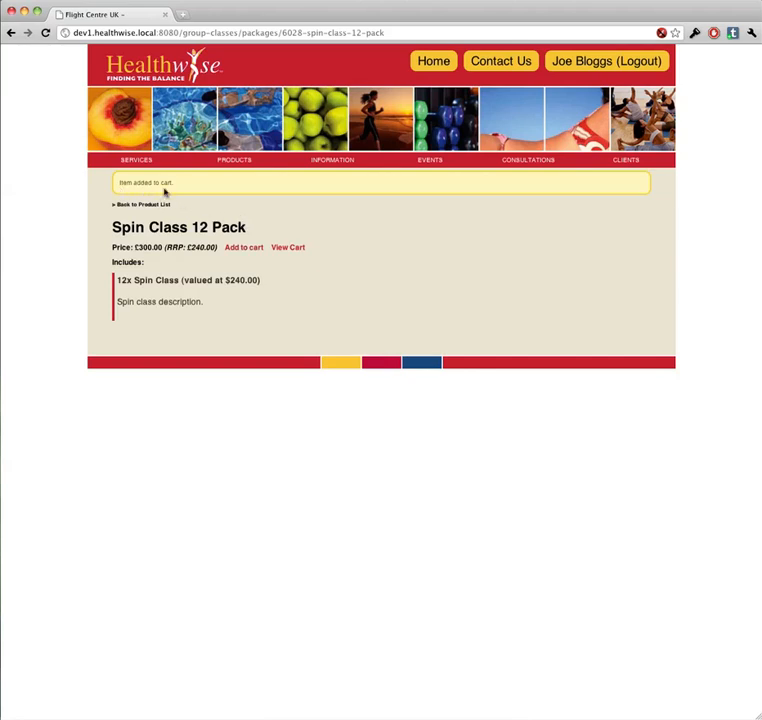
Proceed from the cart with the prefilled attendee details and agree to the Healthwise terms and conditions
click(286, 248)
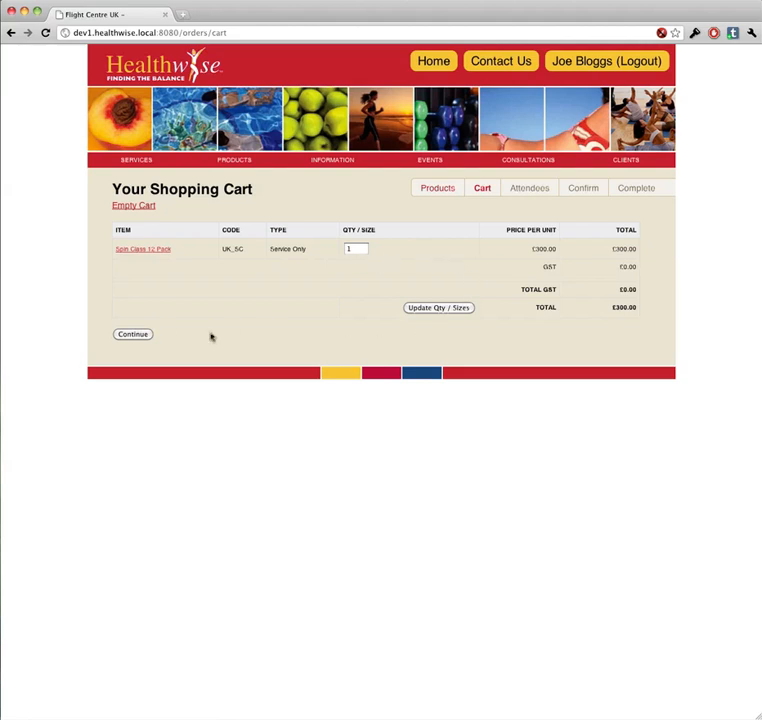
click(135, 334)
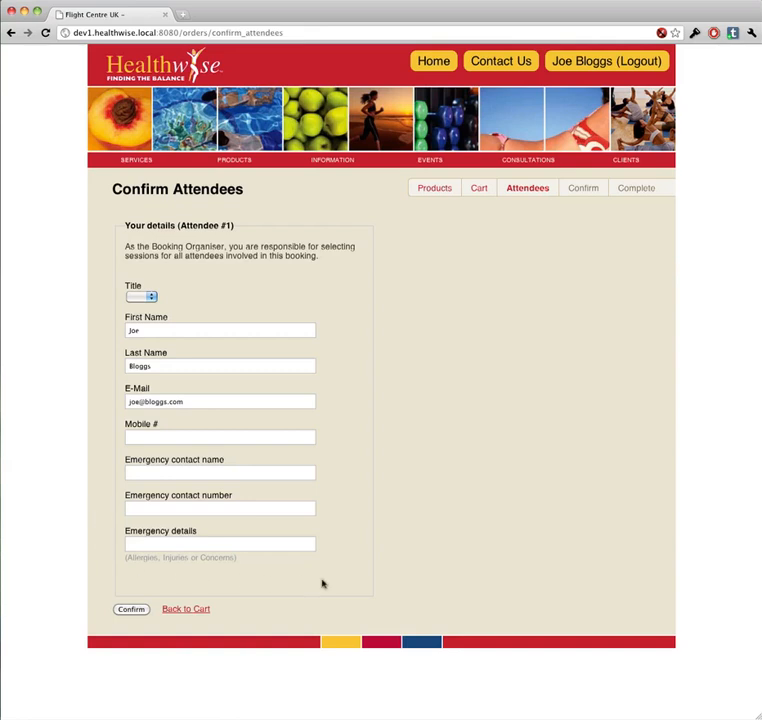
click(130, 612)
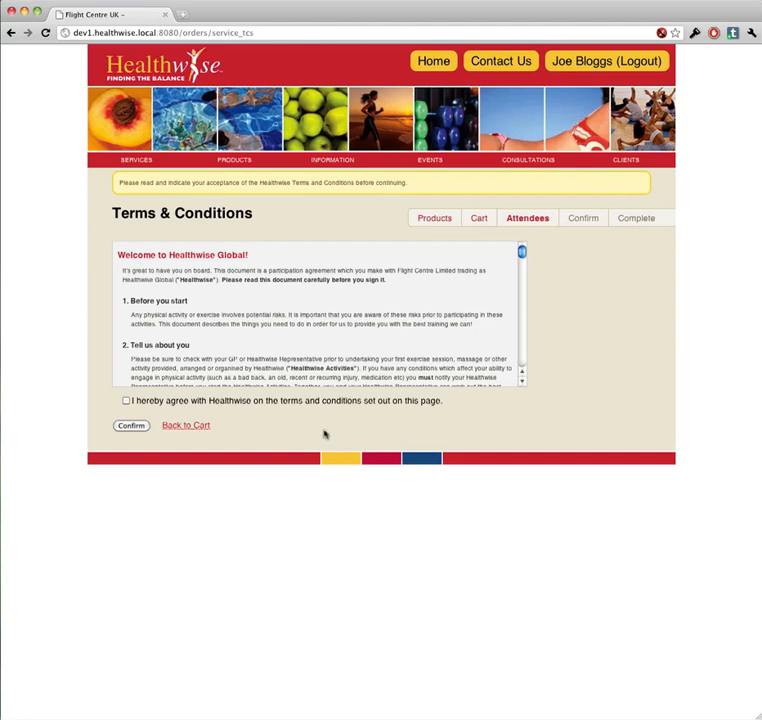
click(128, 402)
click(128, 427)
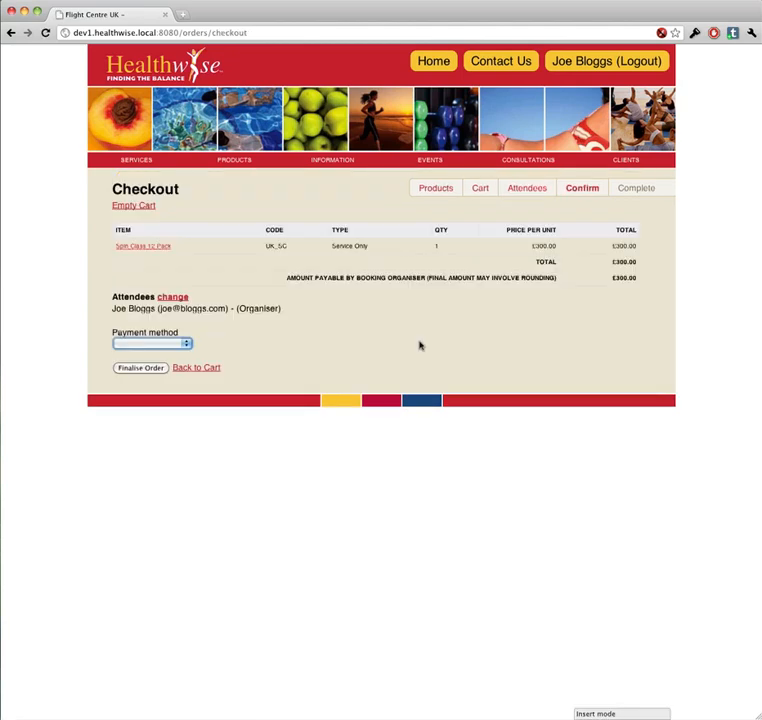
Choose Wage Deduction as the payment method, then finalise and confirm the Spin Class 12 Pack order
click(420, 345)
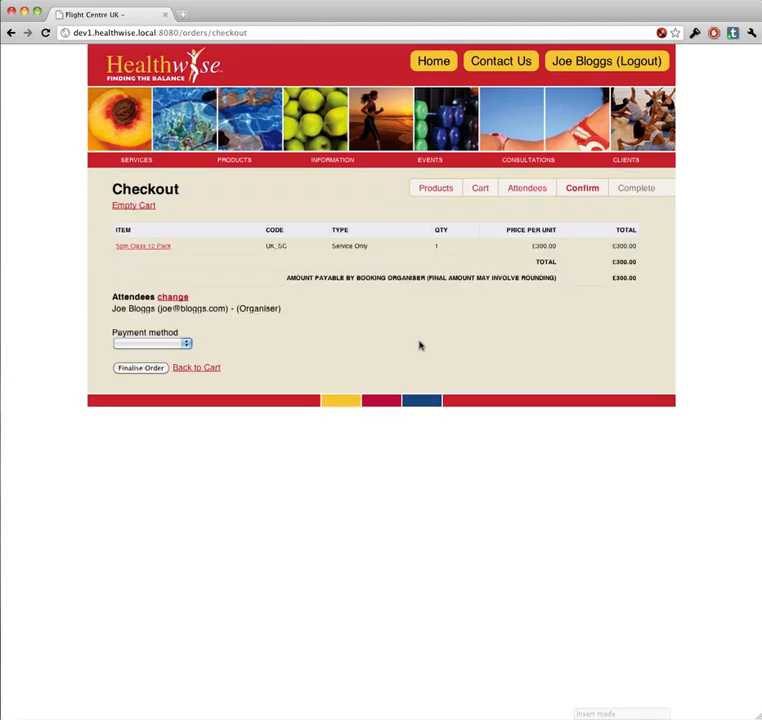
click(151, 345)
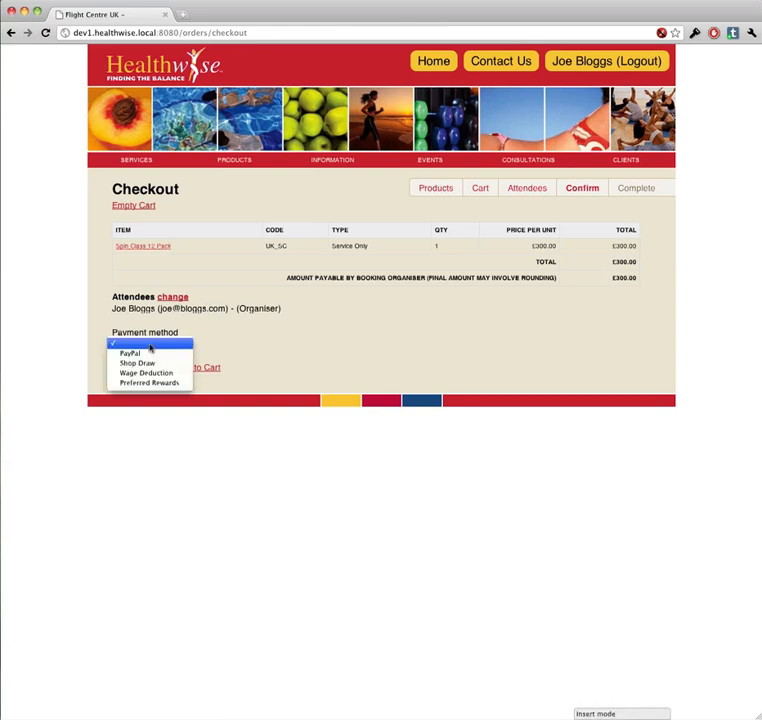
click(149, 374)
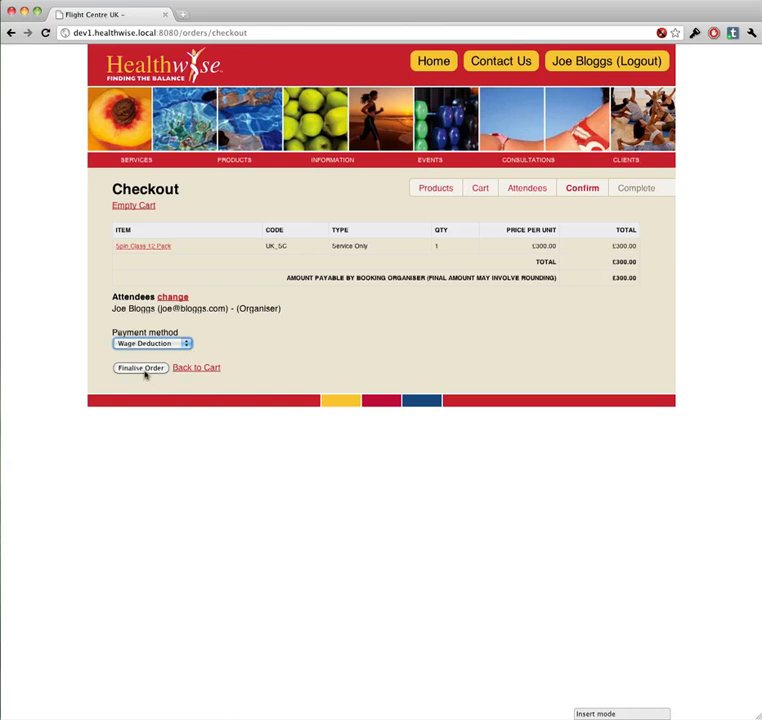
click(141, 369)
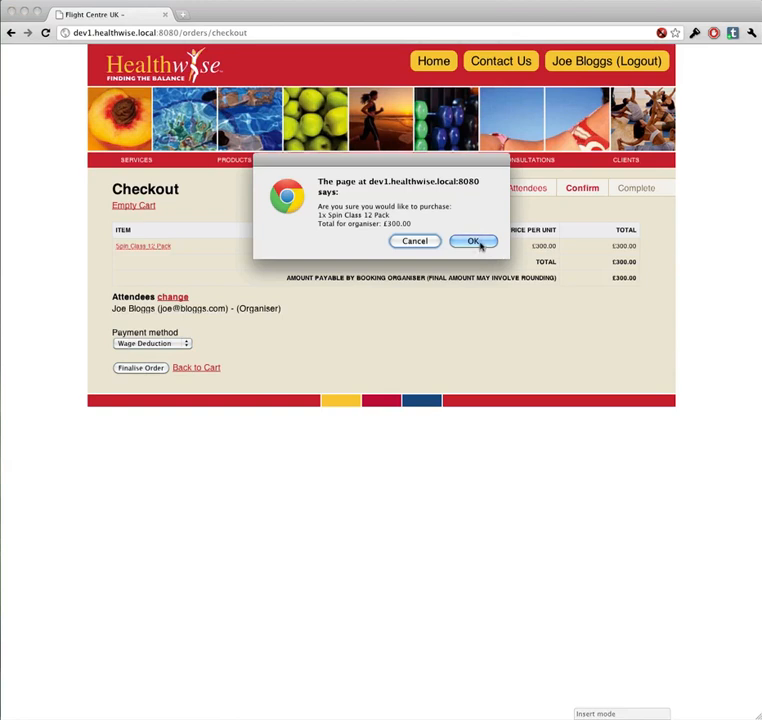
click(478, 243)
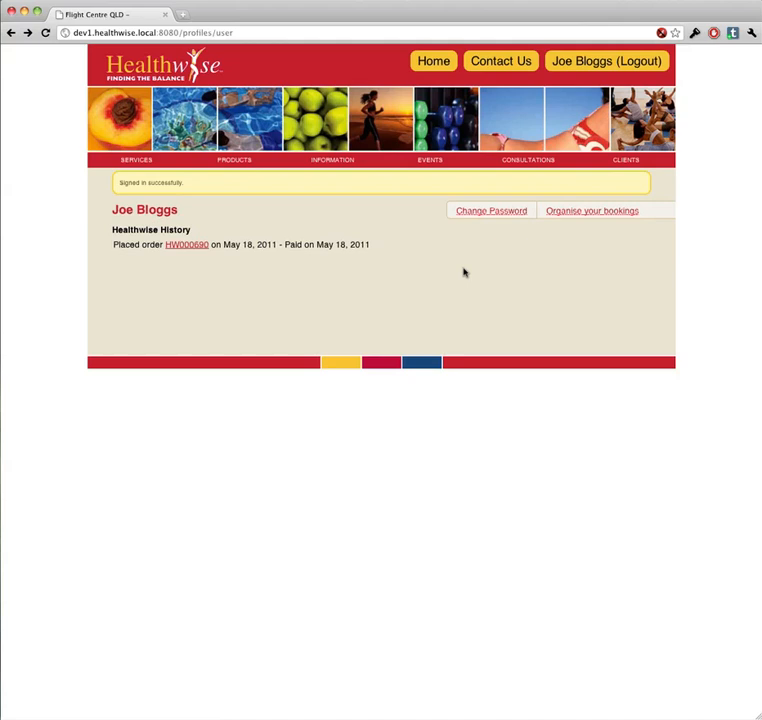
Organise the order's Spin Class booking, selecting the Monday 10:00 session in the week of May 22 to May 28, 2011
click(587, 214)
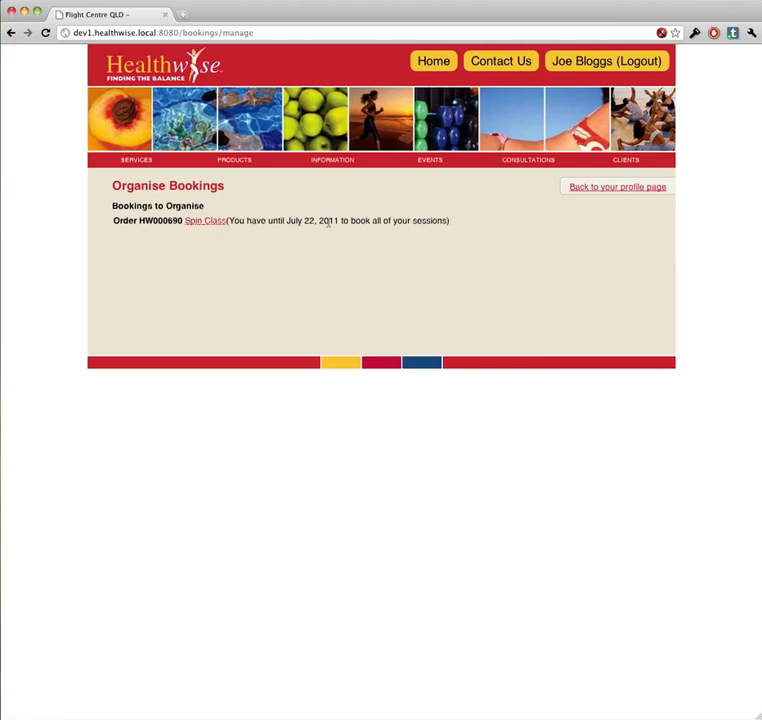
click(207, 222)
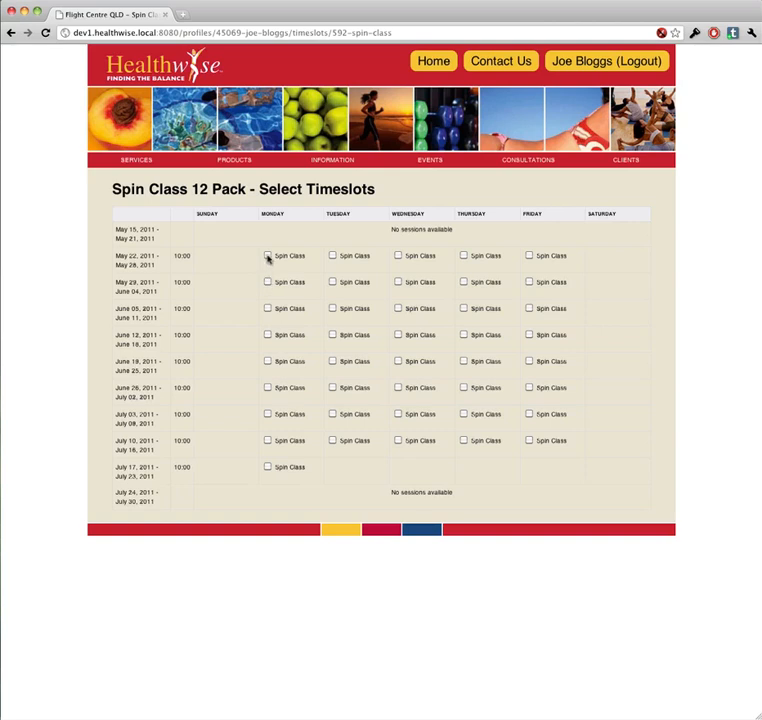
click(268, 257)
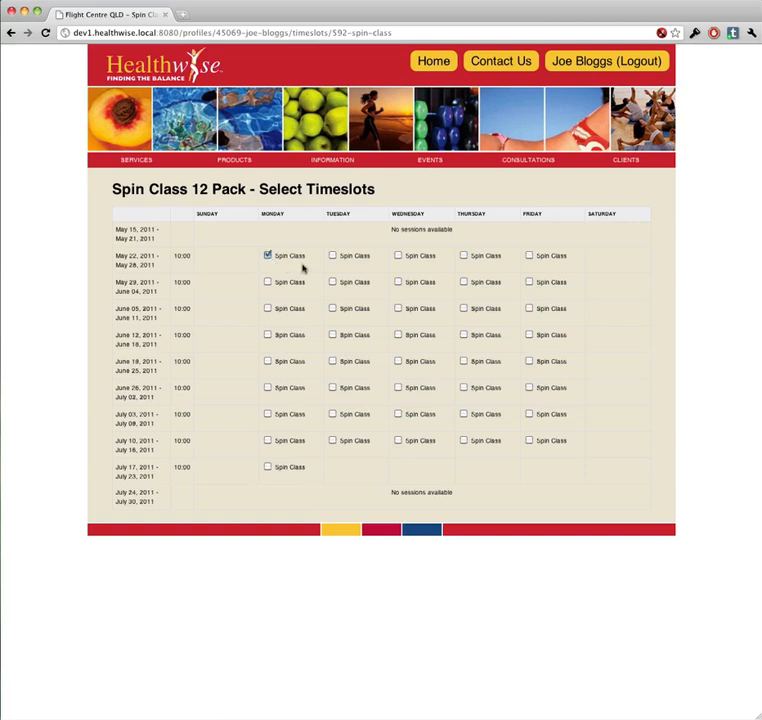